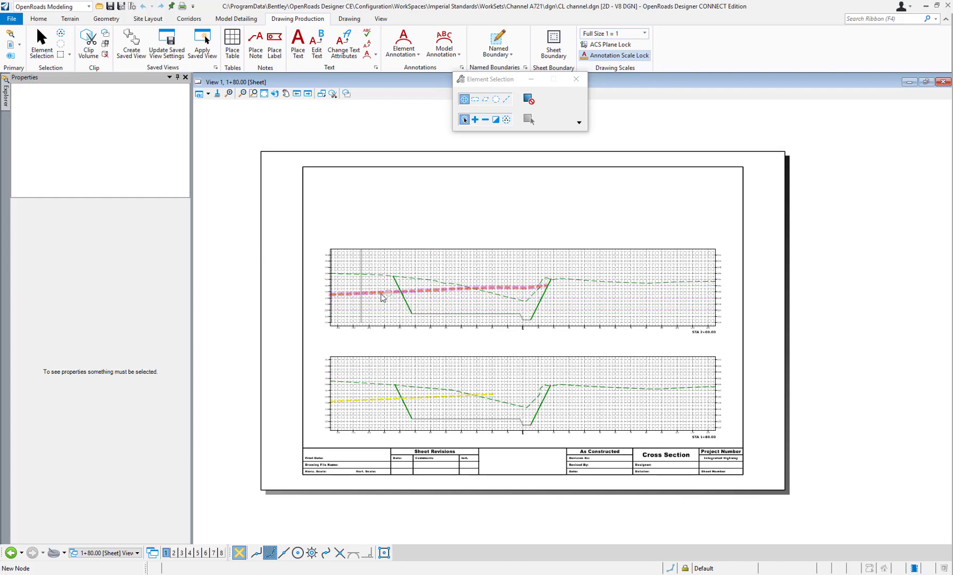
scroll(382, 297, "up", 2)
scroll(382, 296, "up", 2)
scroll(376, 294, "up", 1)
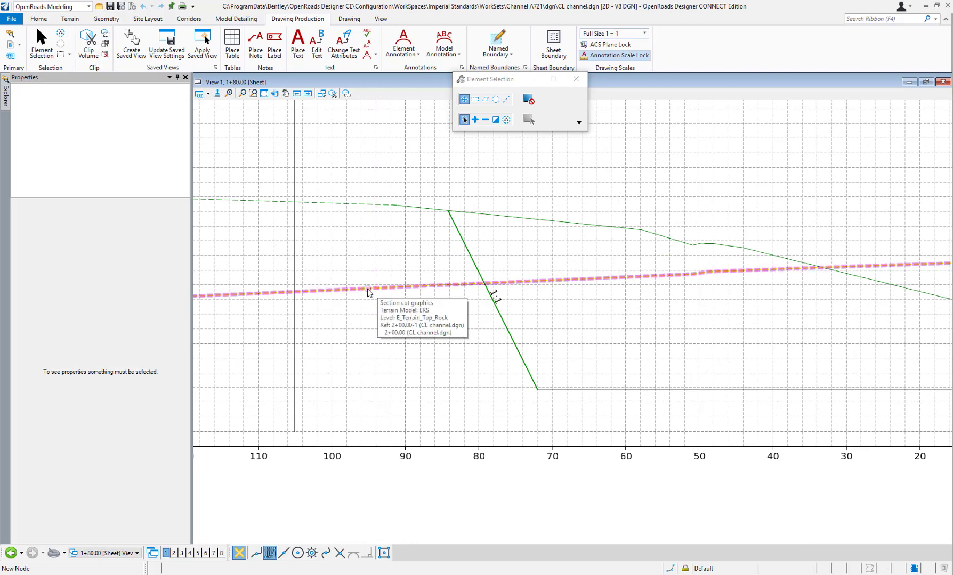
scroll(372, 290, "down", 1)
scroll(375, 289, "down", 1)
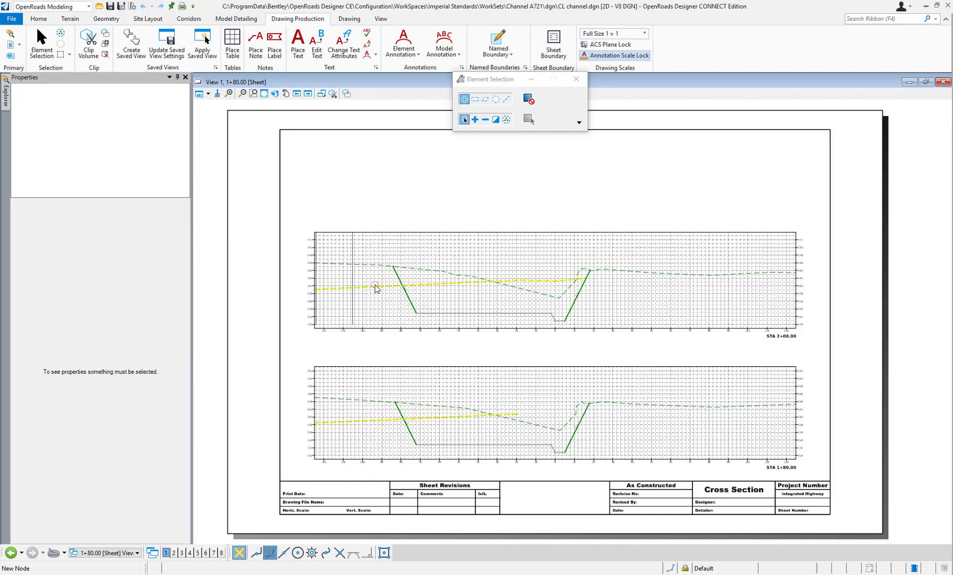
scroll(376, 289, "down", 1)
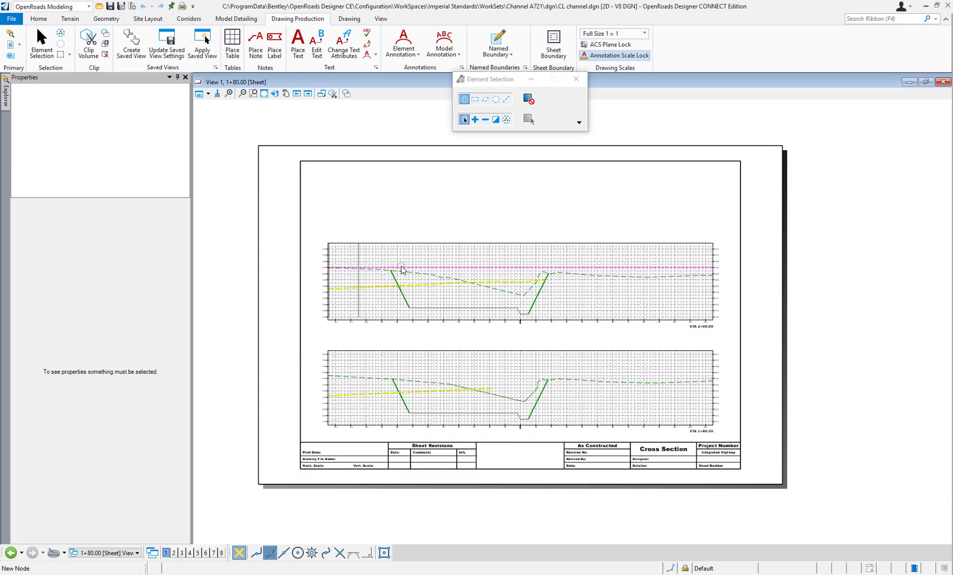
In Level Display, turn off E_Terrain_Top_Rock for the 2+00.00-1 reference
left_click(38, 18)
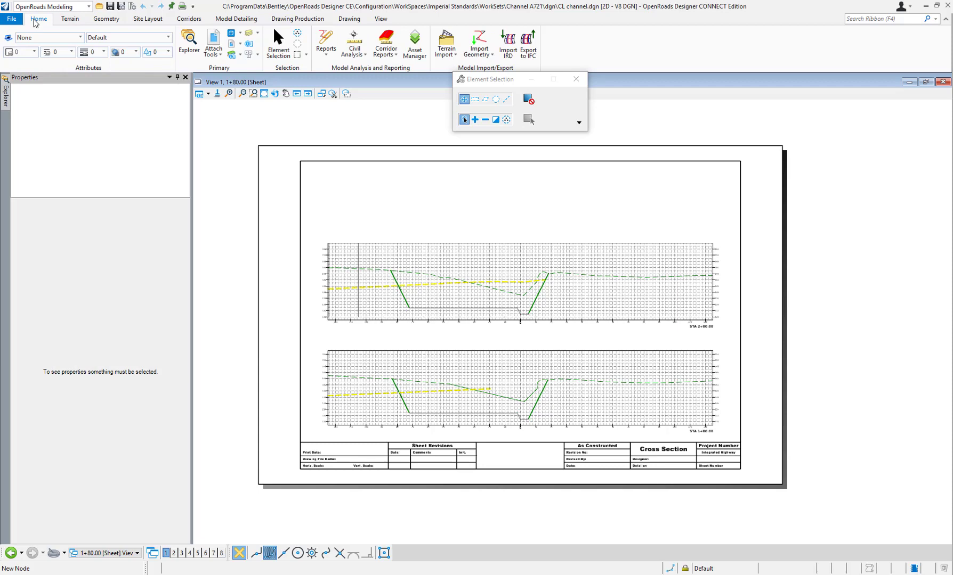
left_click(248, 34)
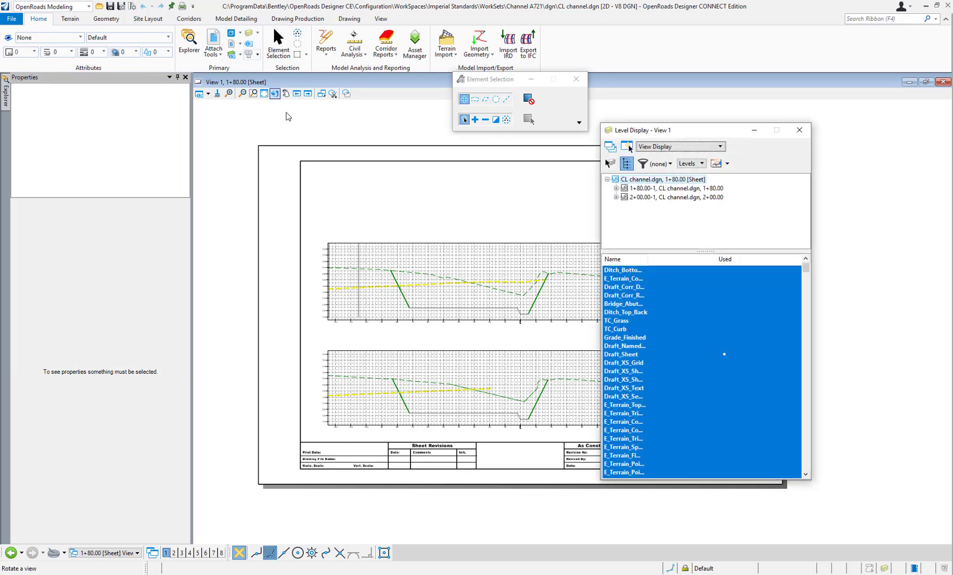
left_click(667, 196)
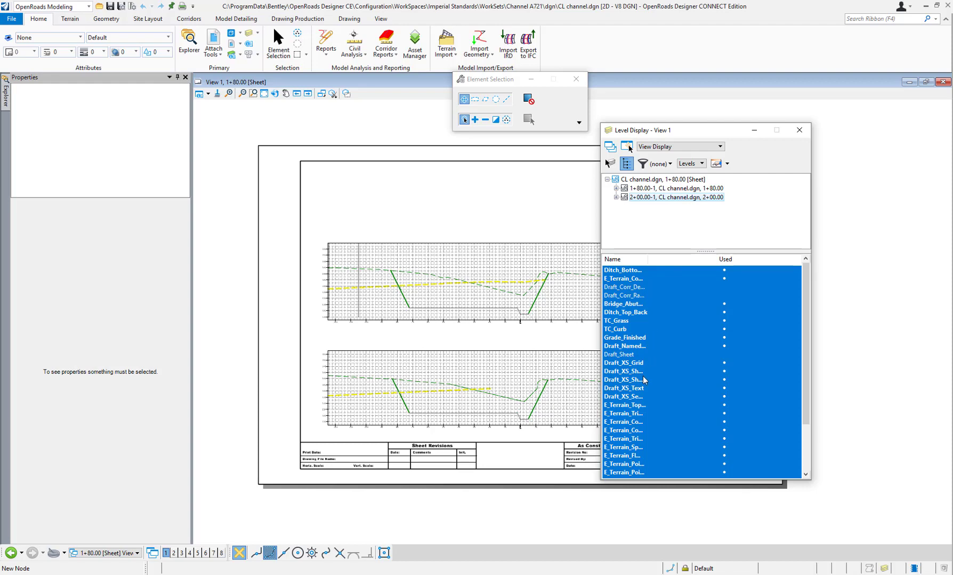
left_click(627, 408)
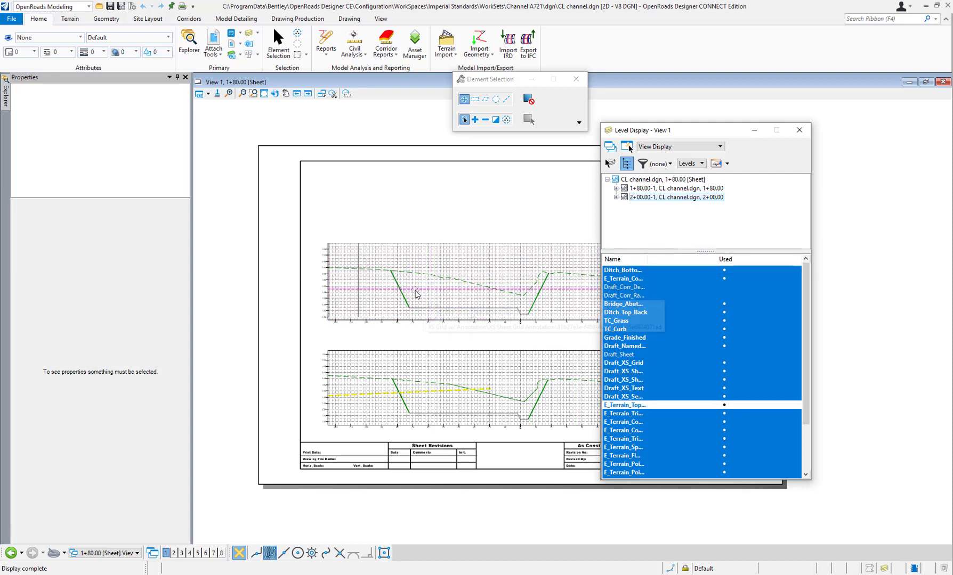
Turn off E_Terrain_Top_Rock for the 1+80.00-1 reference as well and close Level Display
left_click(680, 188)
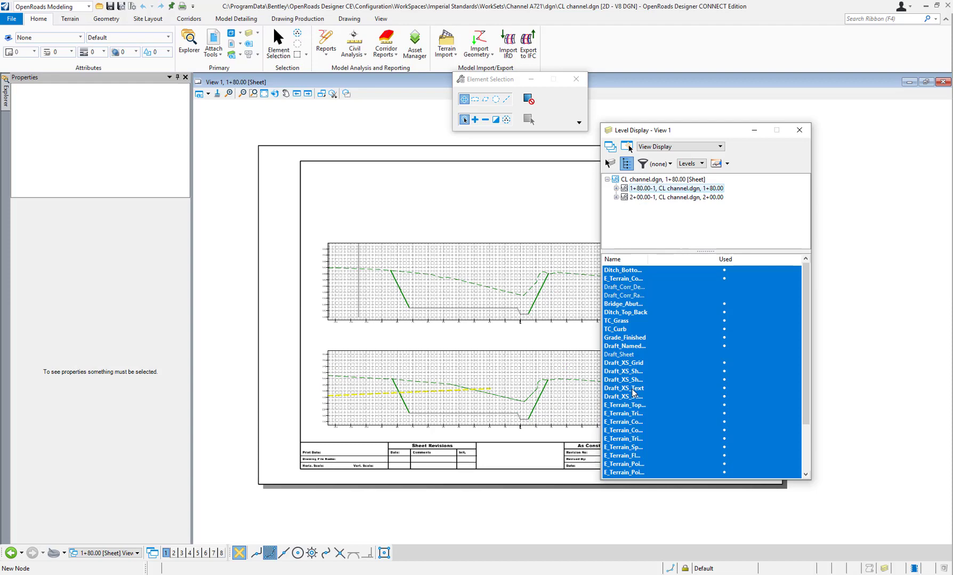
left_click(639, 406)
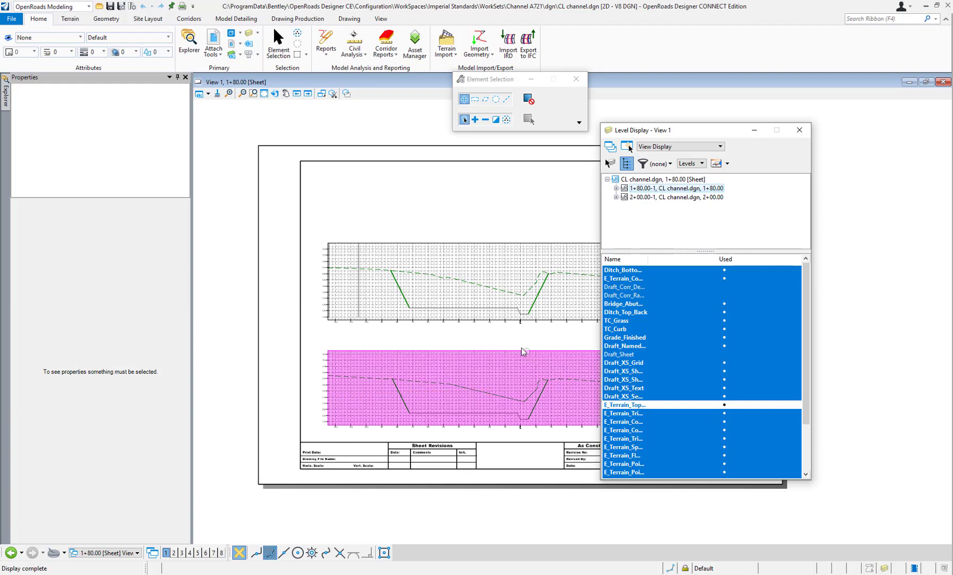
left_click(799, 130)
Switch to the 2+00.00 cross-section model and select the 2+00.00 saved view in Saved Views
left_click(135, 553)
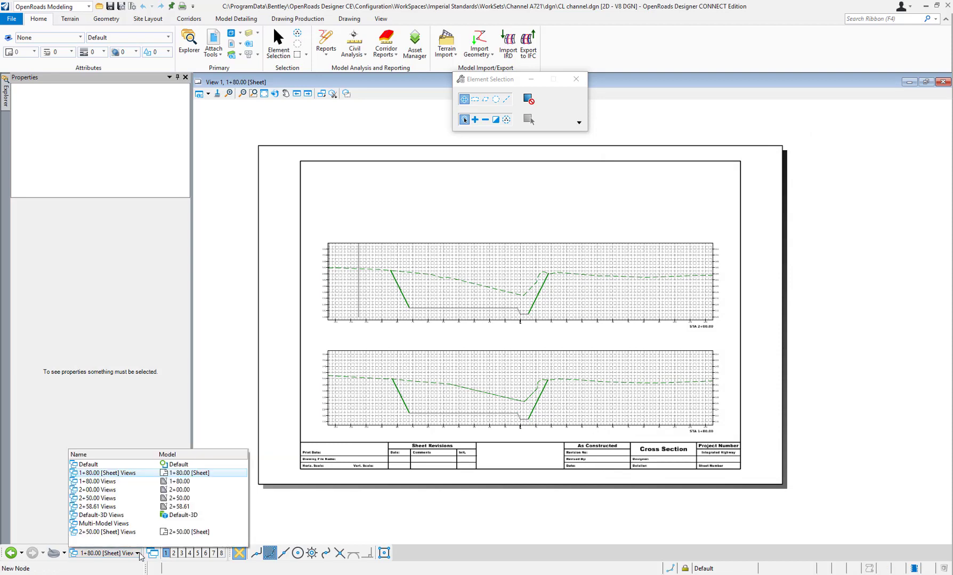
left_click(174, 491)
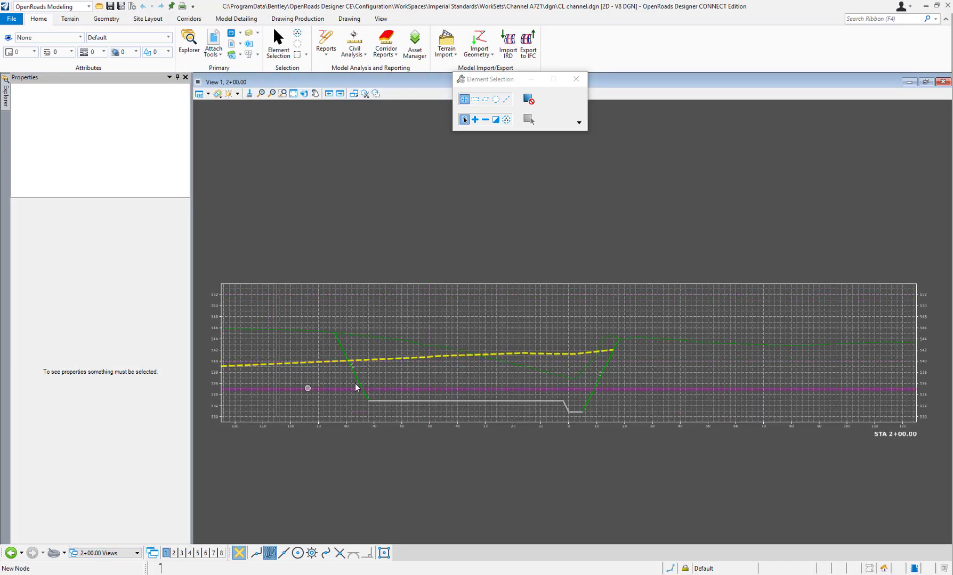
left_click(261, 93)
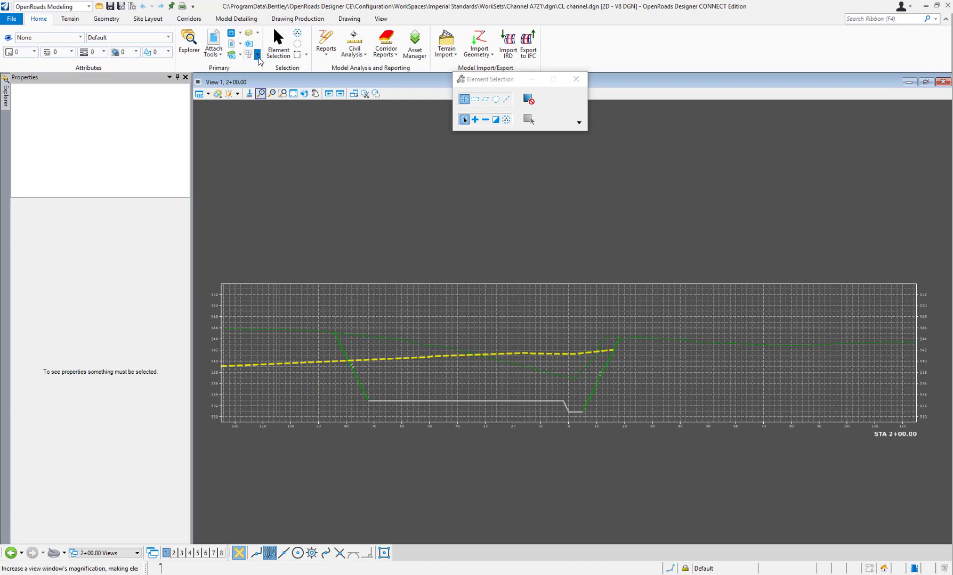
left_click(257, 56)
left_click(273, 108)
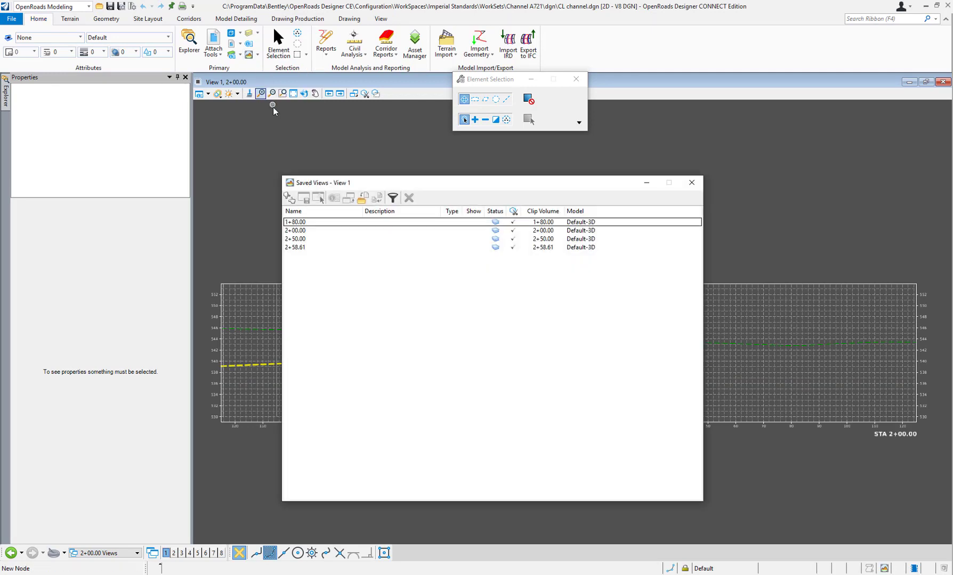
left_click(303, 232)
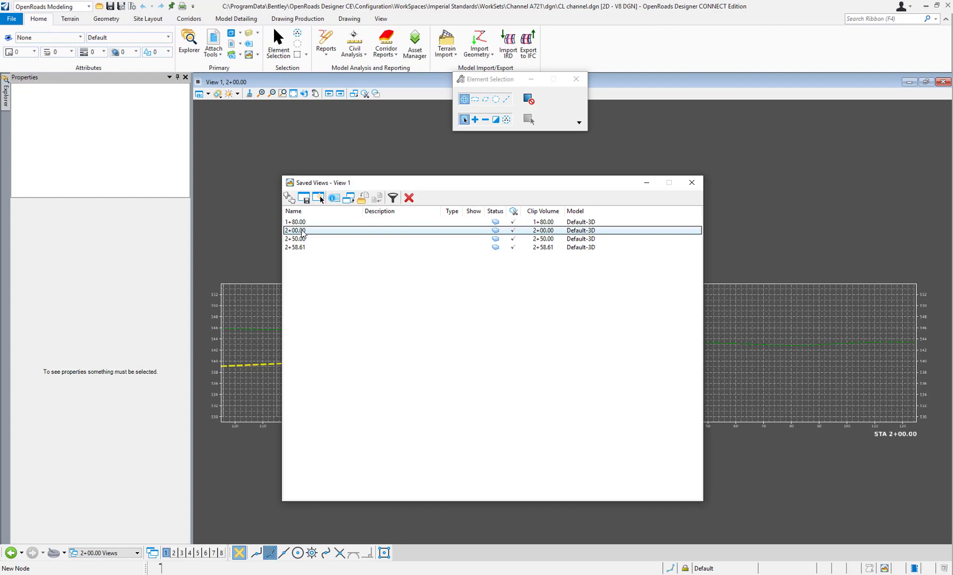
Set E_Terrain_Top_Rock to Off in the saved view's level properties
left_click(58, 116)
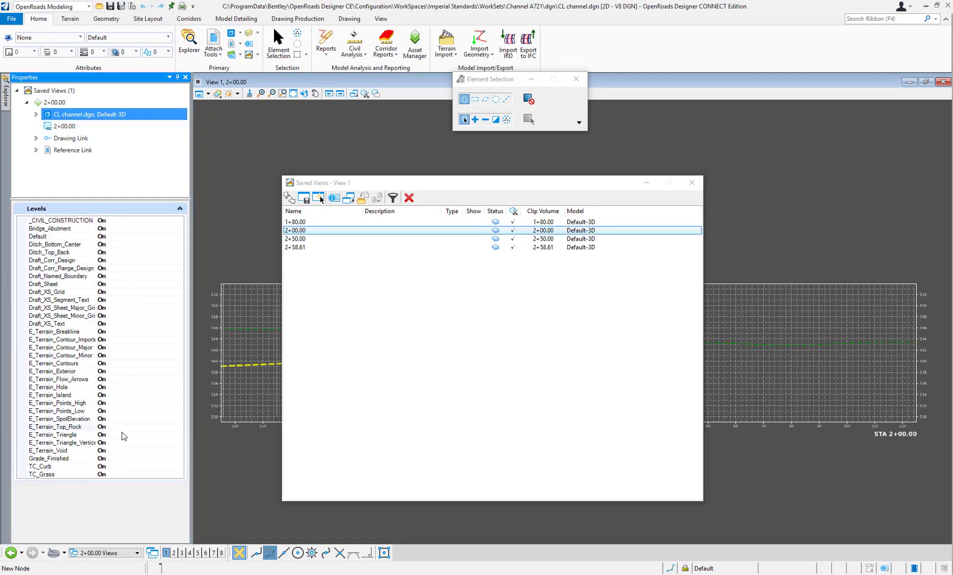
left_click(122, 427)
left_click(179, 428)
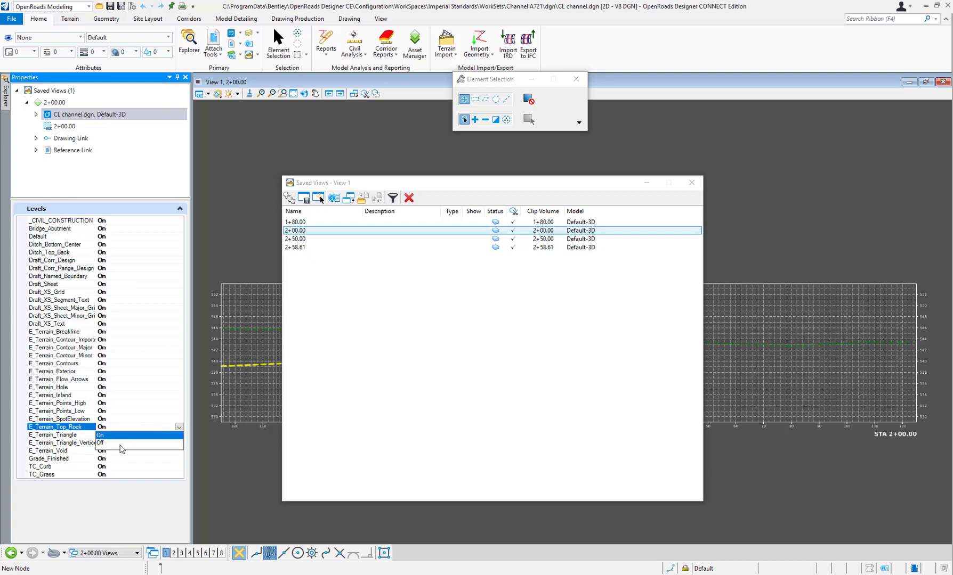
key("Escape")
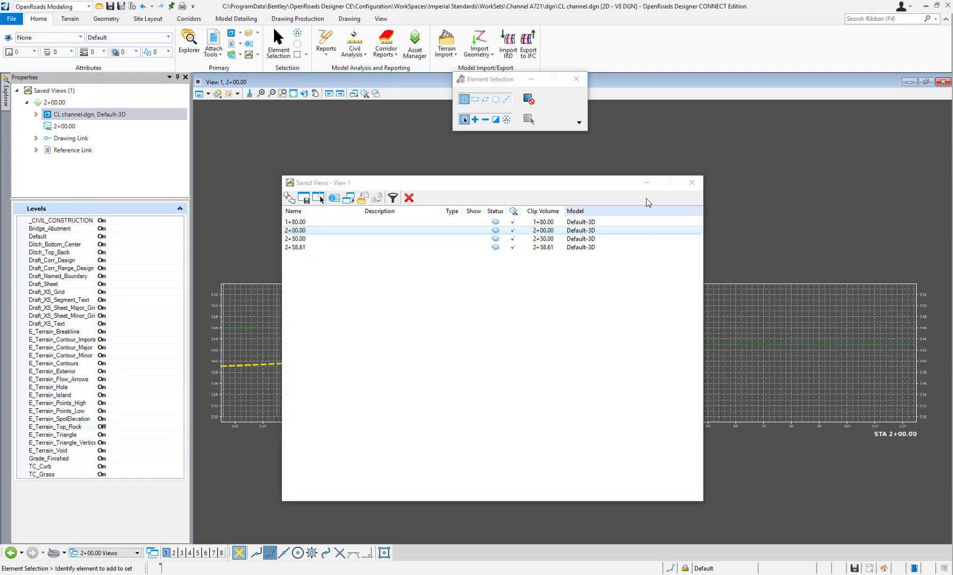
Update the CL channel.dgn reference from its saved view via the References dialog
left_click(691, 182)
left_click(375, 93)
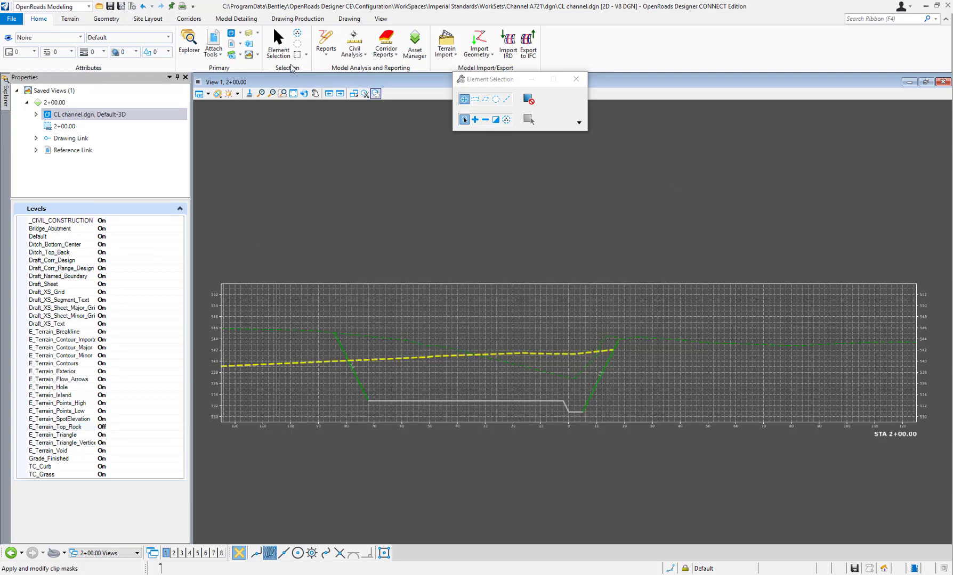
left_click(221, 55)
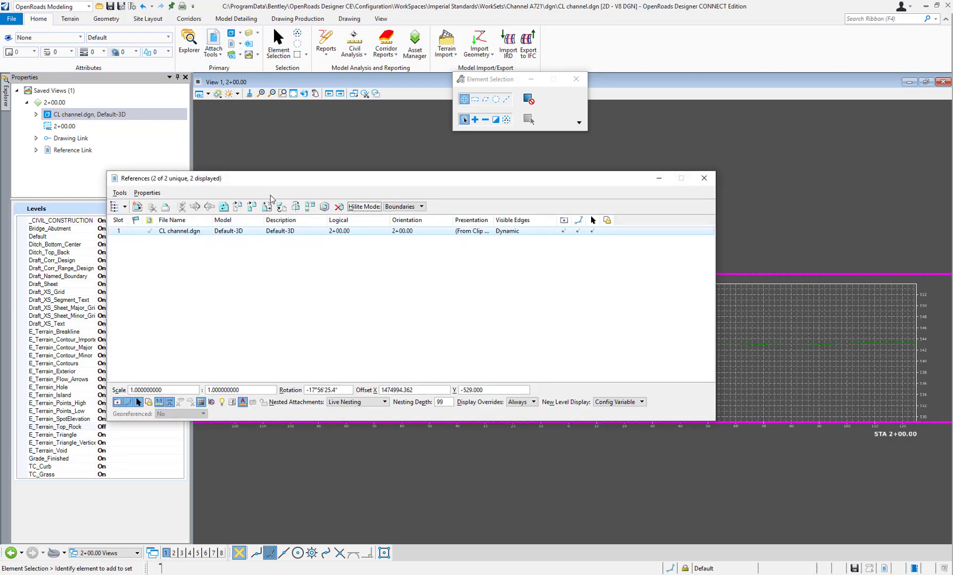
right_click(266, 231)
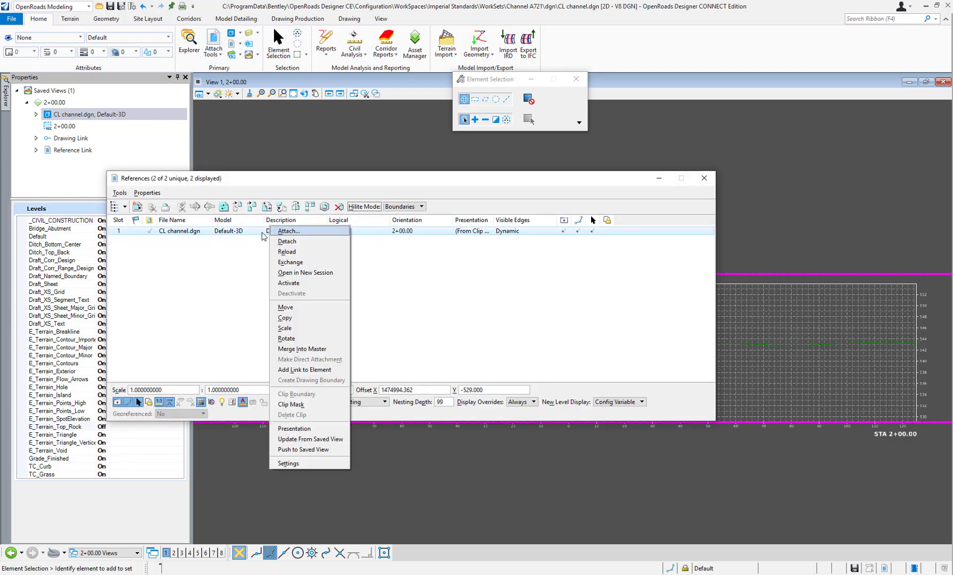
left_click(303, 440)
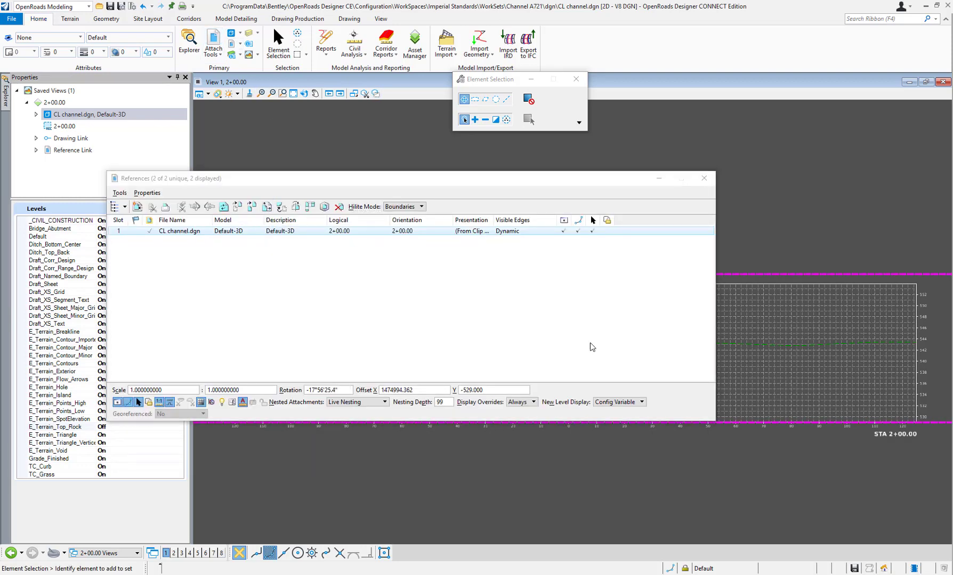
left_click(704, 180)
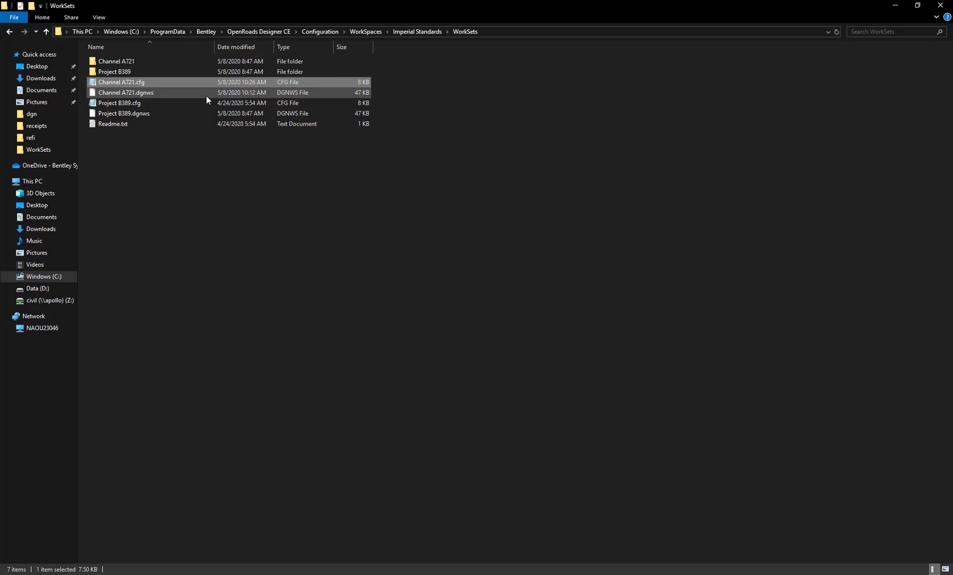
Uncomment MS_LEVEL_DO_NOT_OVERRIDE_DESIGN_LEVELS_IN_SHEET = 1 in Channel A721.cfg and save it
double_click(127, 81)
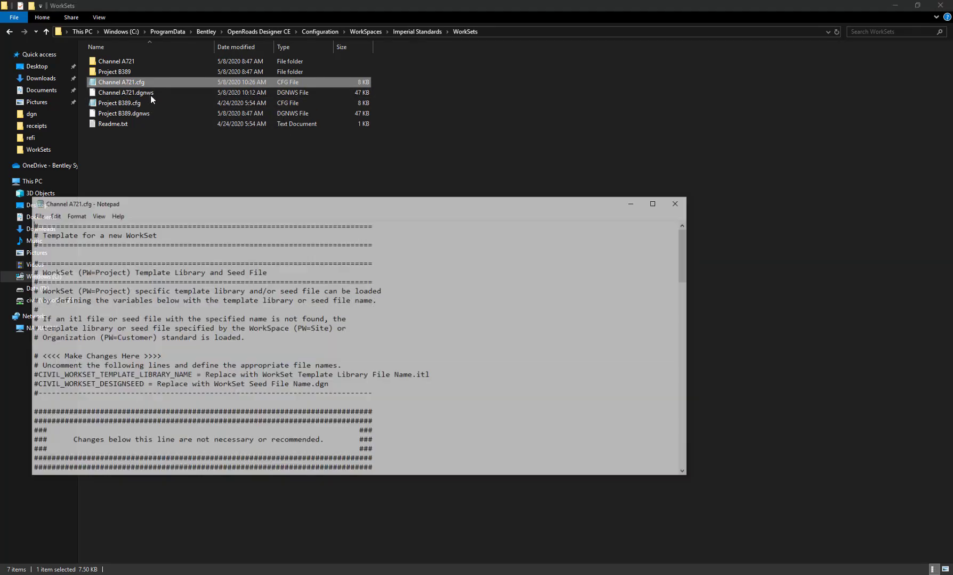
scroll(227, 346, "down", 5)
scroll(227, 346, "down", 6)
scroll(657, 306, "down", 4)
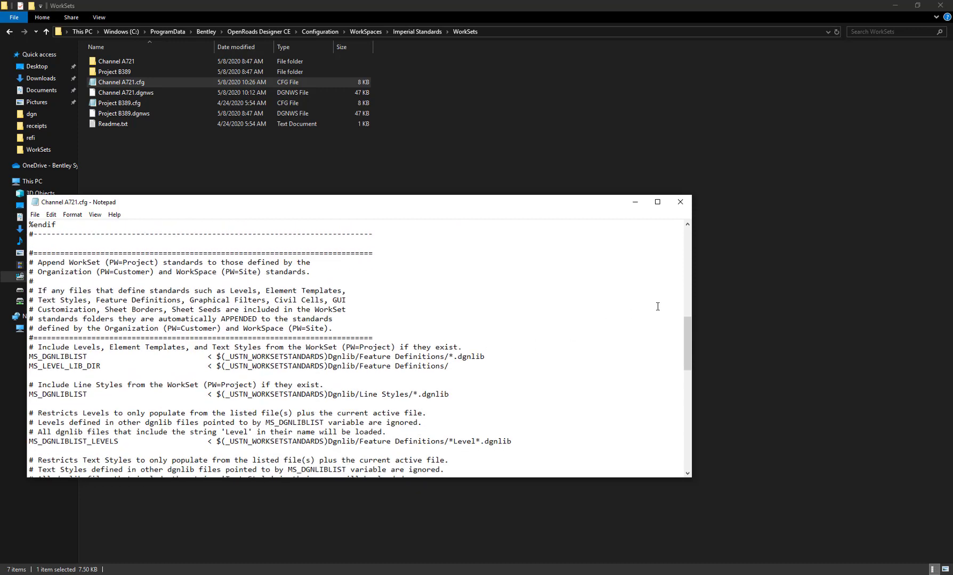
left_click_drag(687, 342, 687, 444)
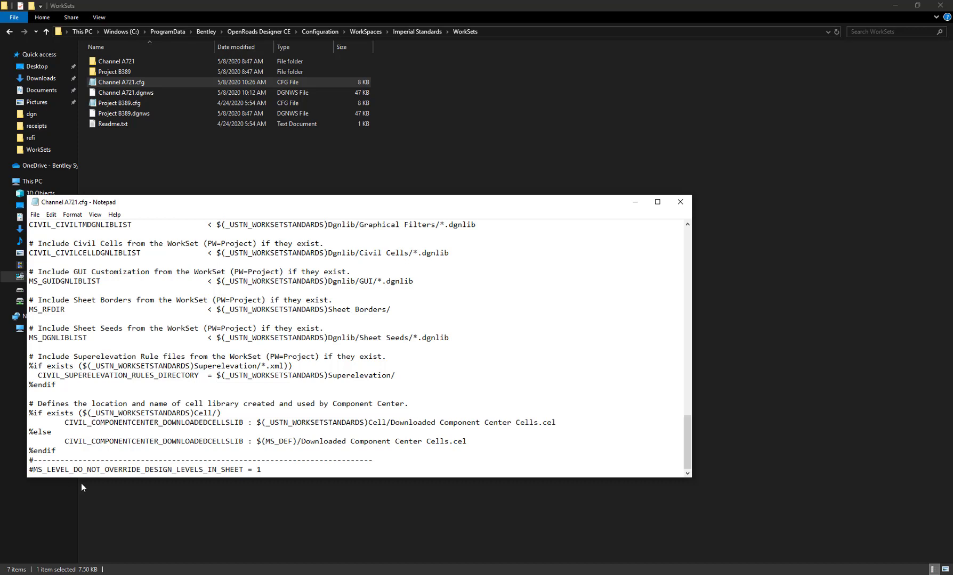
key("Delete")
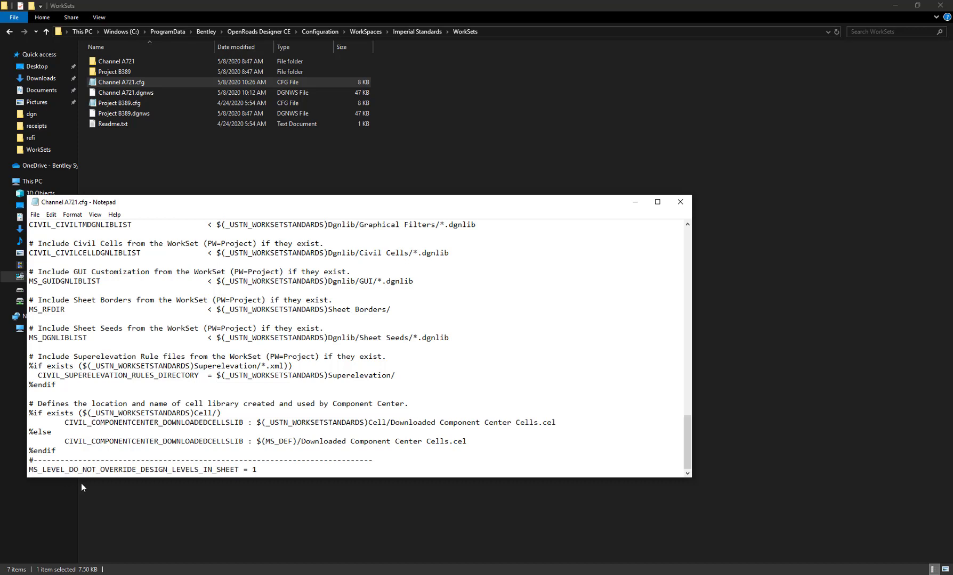
left_click(34, 214)
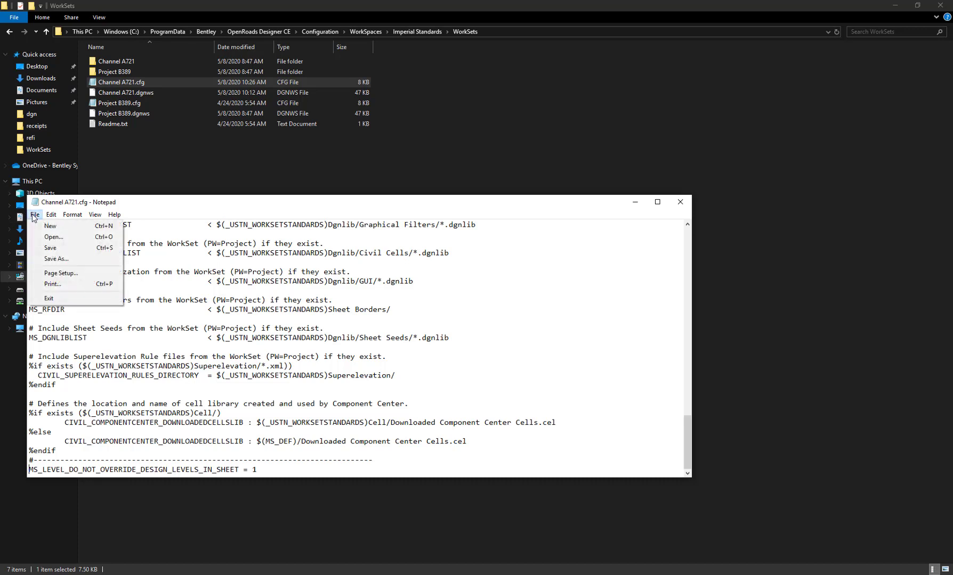
left_click(47, 252)
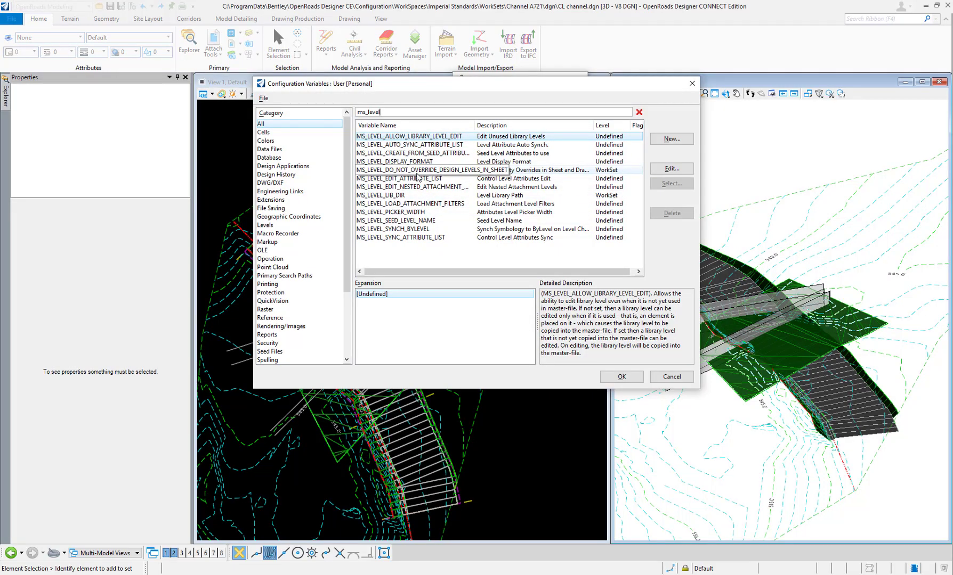
Confirm MS_LEVEL_DO_NOT_OVERRIDE_DESIGN_LEVELS_IN_SHEET expands to 1 and close Configuration Variables
left_click(419, 171)
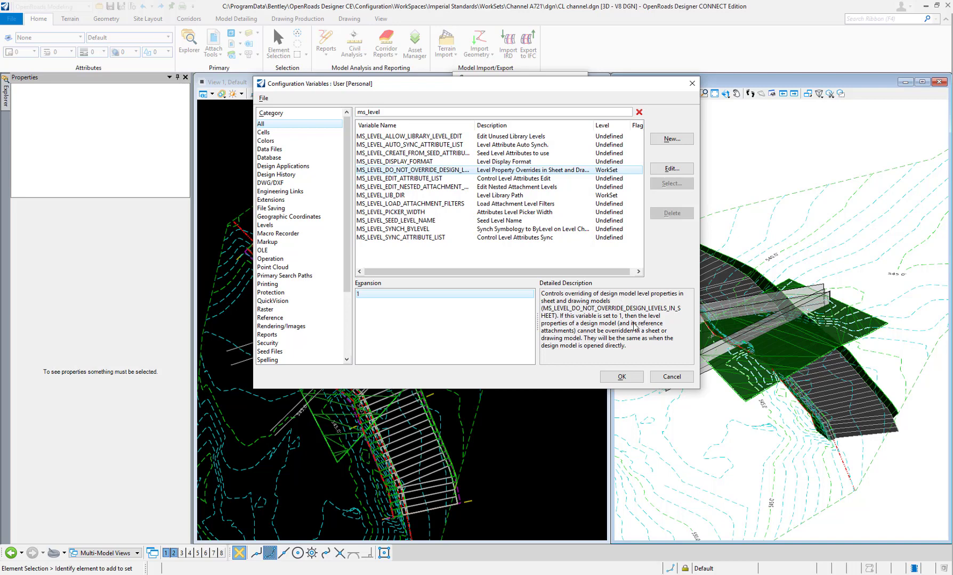
left_click(634, 379)
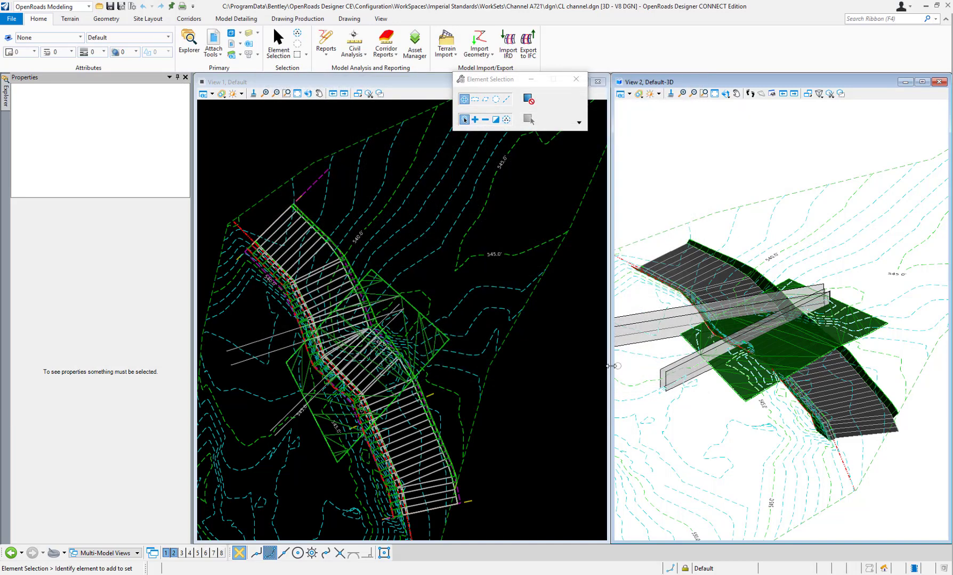
Start Civil Cross Section named boundaries with the ANSI D_XS drawing seed
left_click(323, 21)
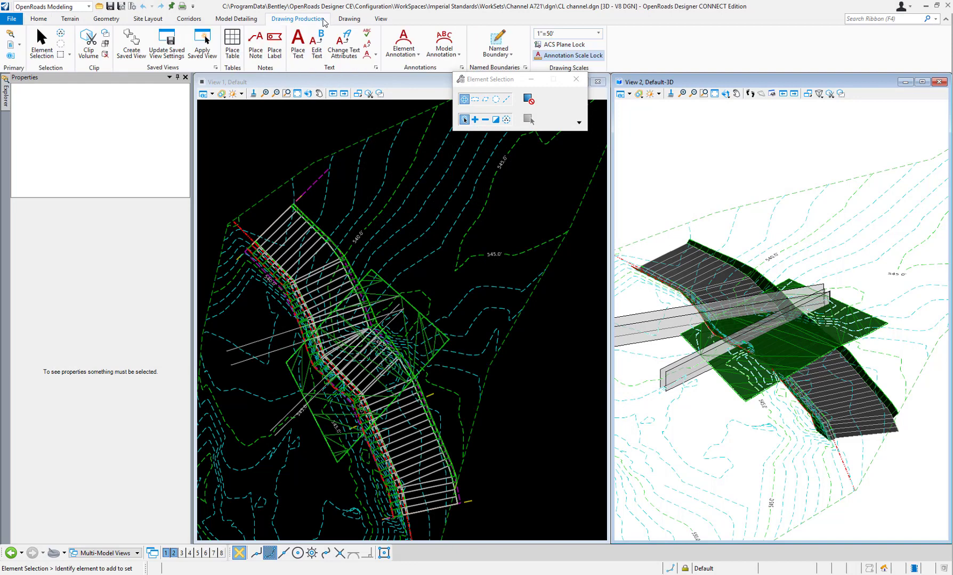
left_click(509, 46)
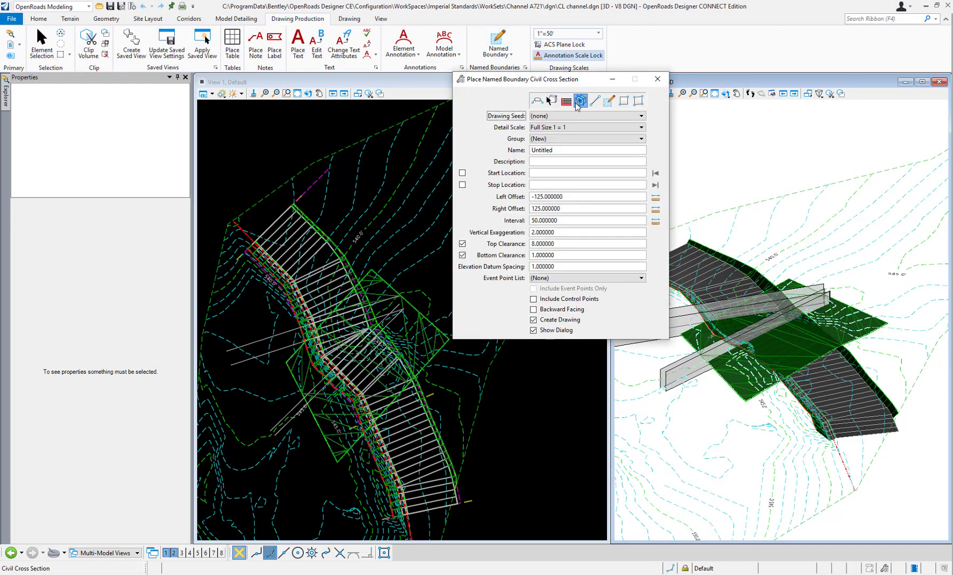
left_click(570, 117)
left_click(554, 145)
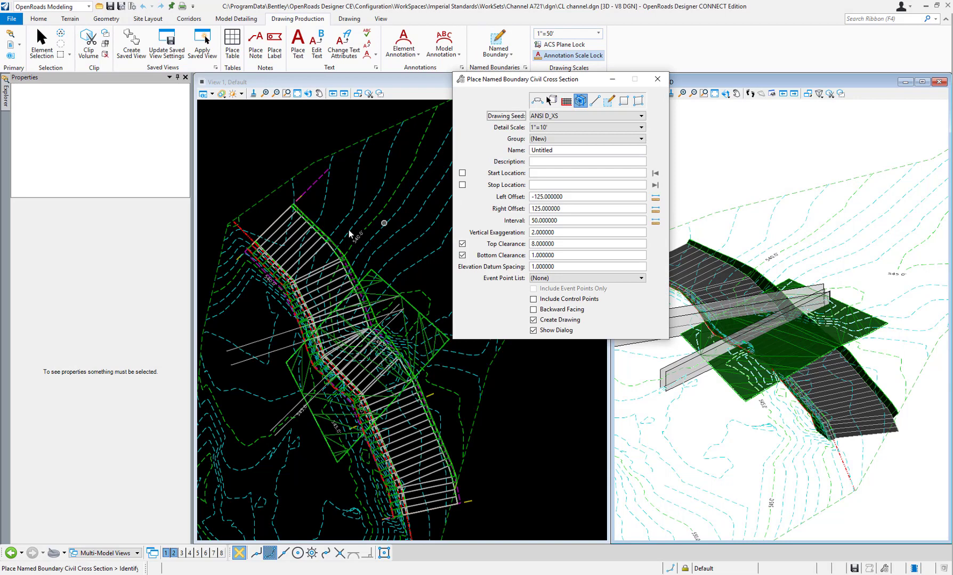
Place boundaries along the channel alignment from 2+74.10 to 3+25.00 and create the drawings and sheets
left_click(246, 233)
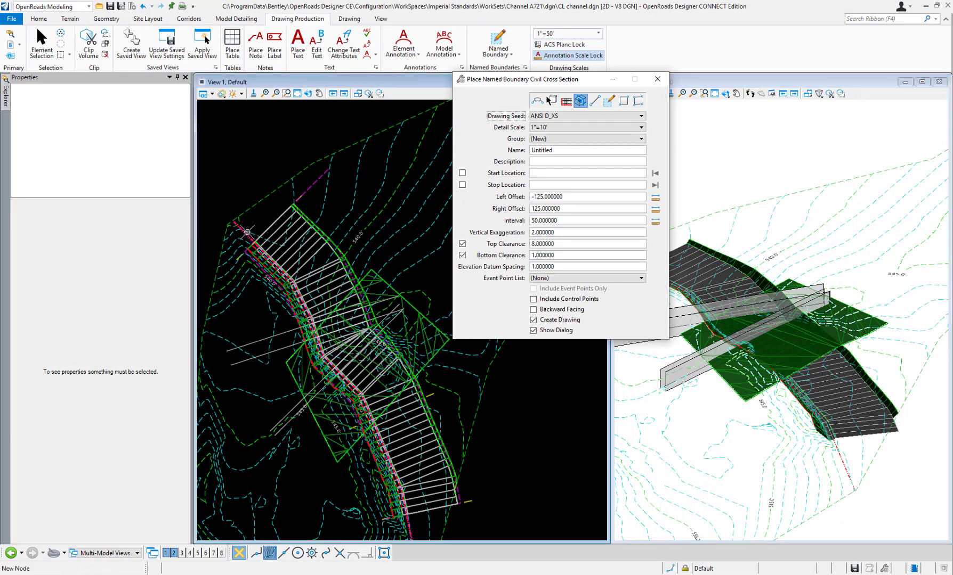
left_click(371, 383)
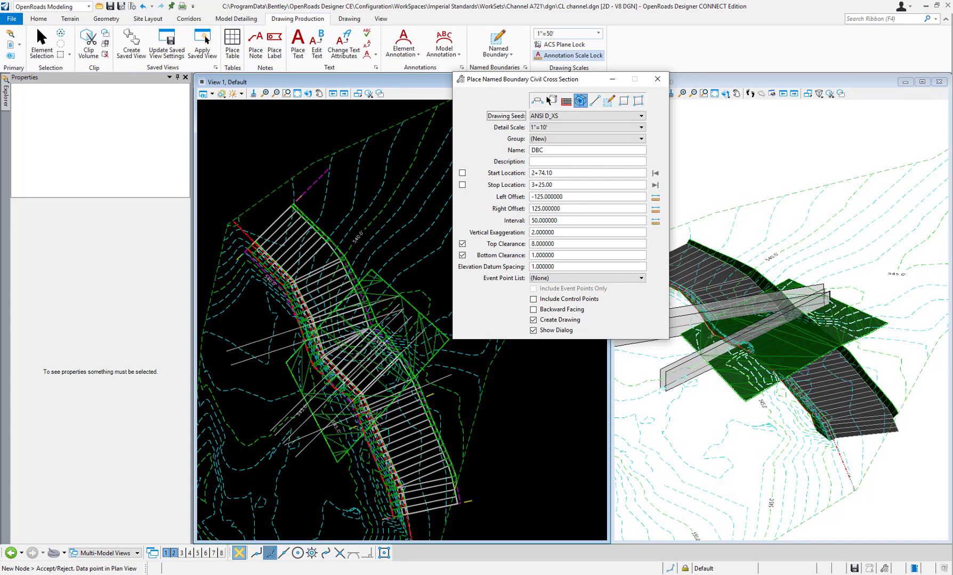
left_click(444, 431)
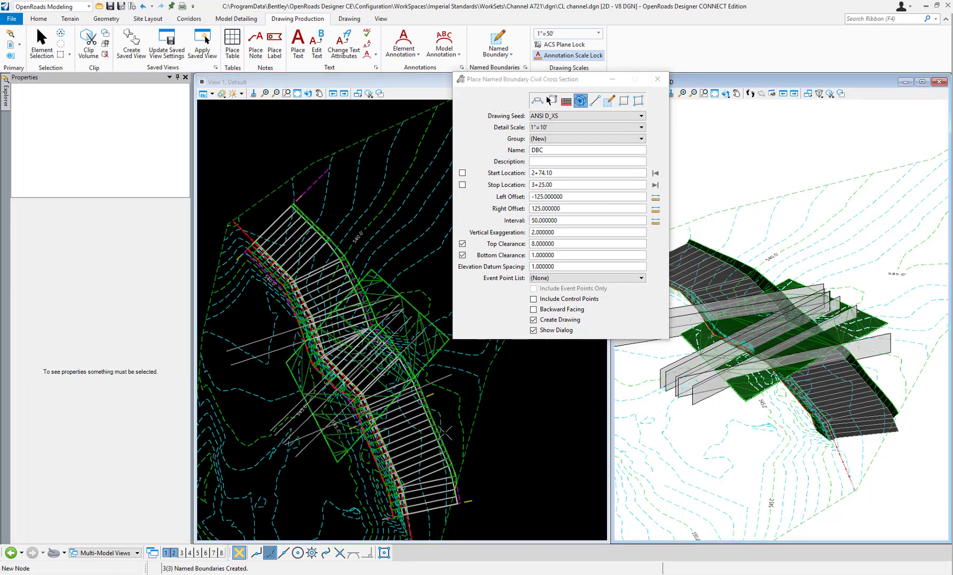
left_click(613, 471)
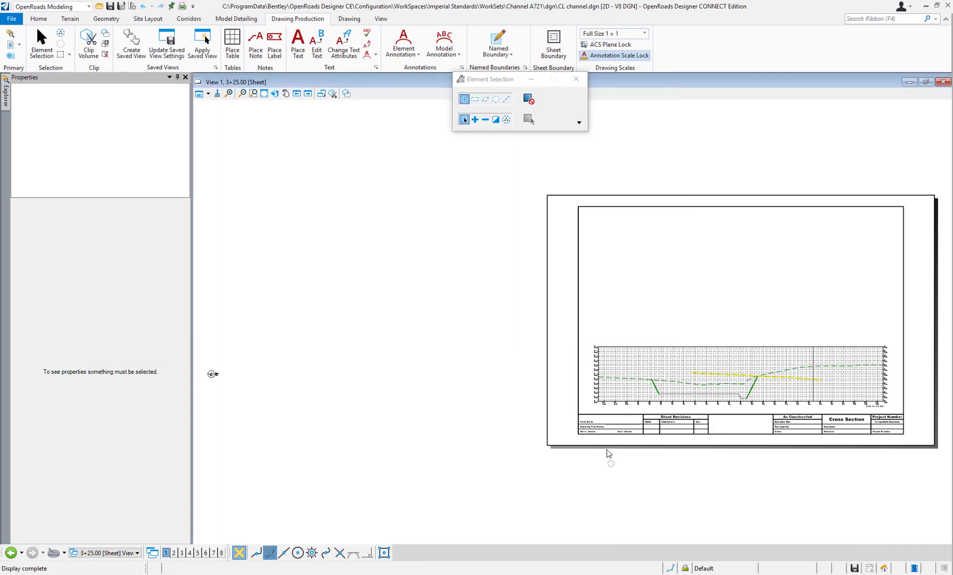
View the 2+74.10 cross-section sheet, then head back toward the Default-3D model views
left_click(138, 555)
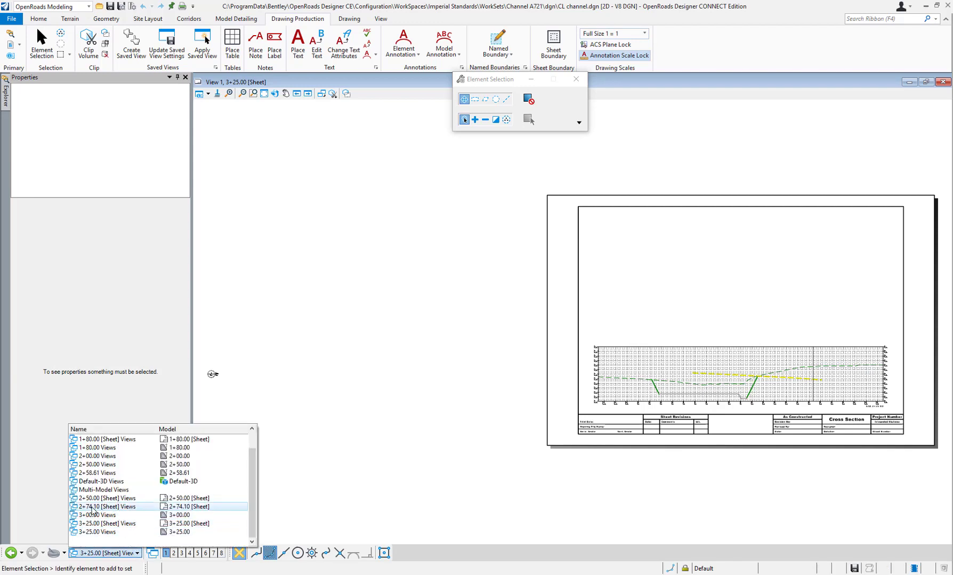
left_click(94, 509)
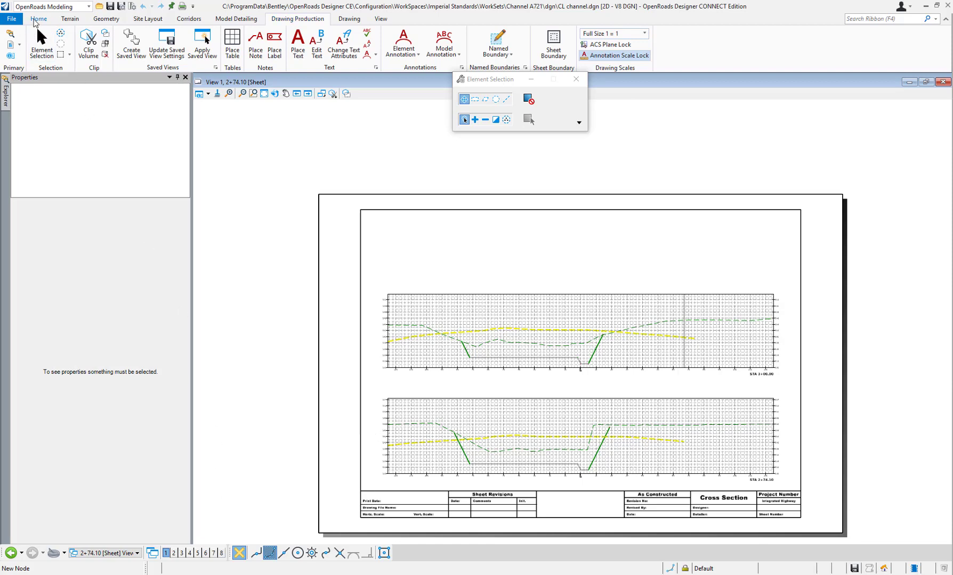
left_click(35, 19)
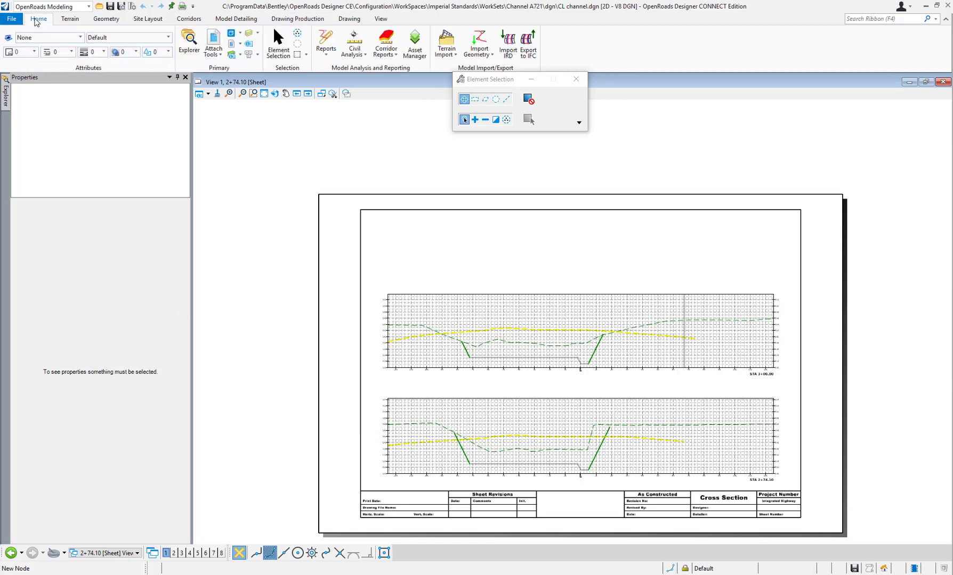
left_click(102, 554)
In Default-3D, toggle E_Terrain_Top_Rock off and back on in view-only Level Display
left_click(178, 485)
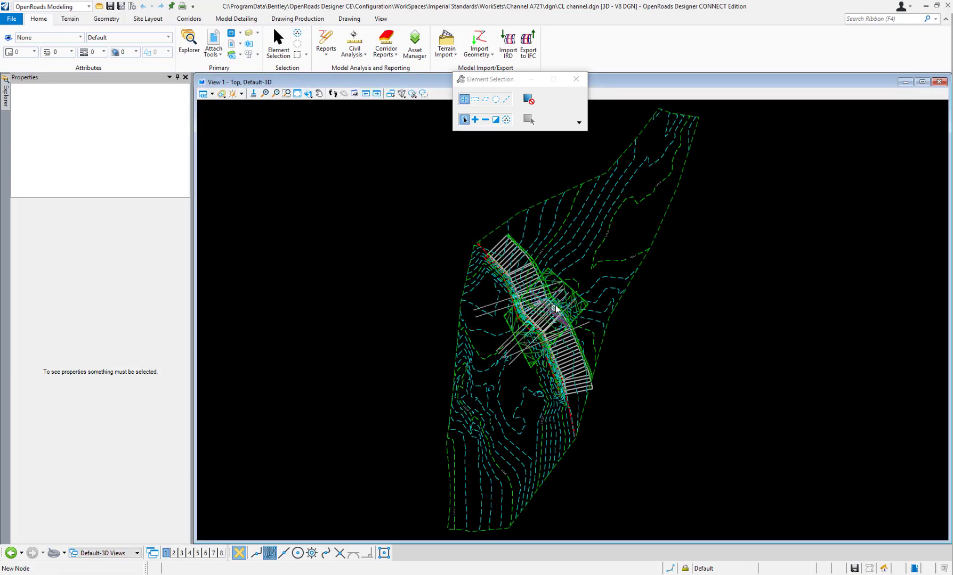
scroll(559, 296, "up", 2)
scroll(558, 297, "up", 2)
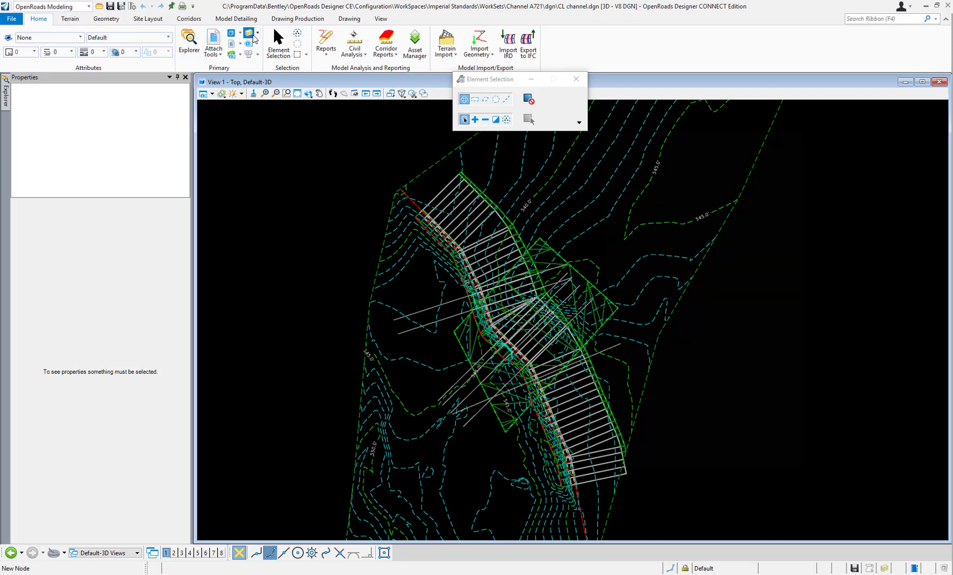
left_click(250, 34)
left_click(640, 405)
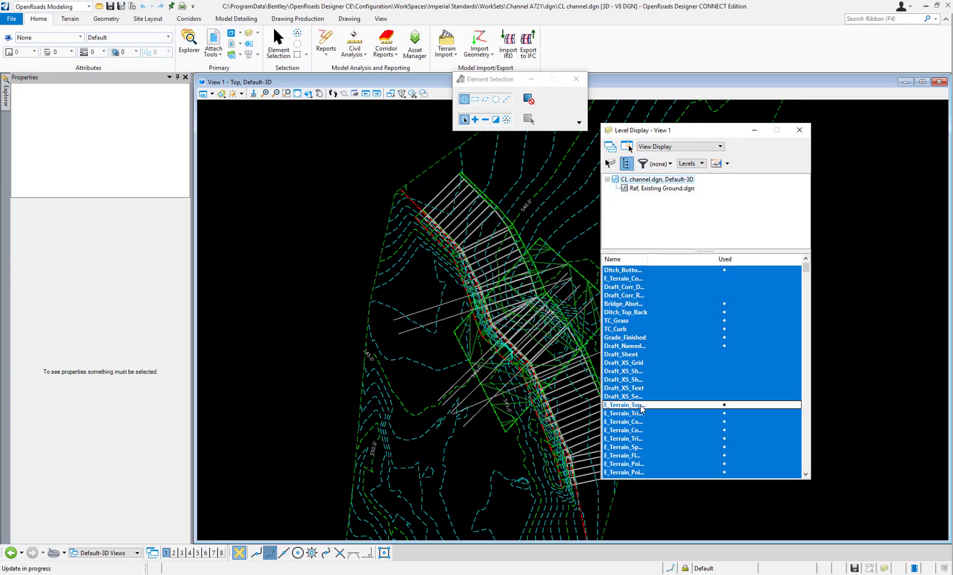
left_click(640, 404)
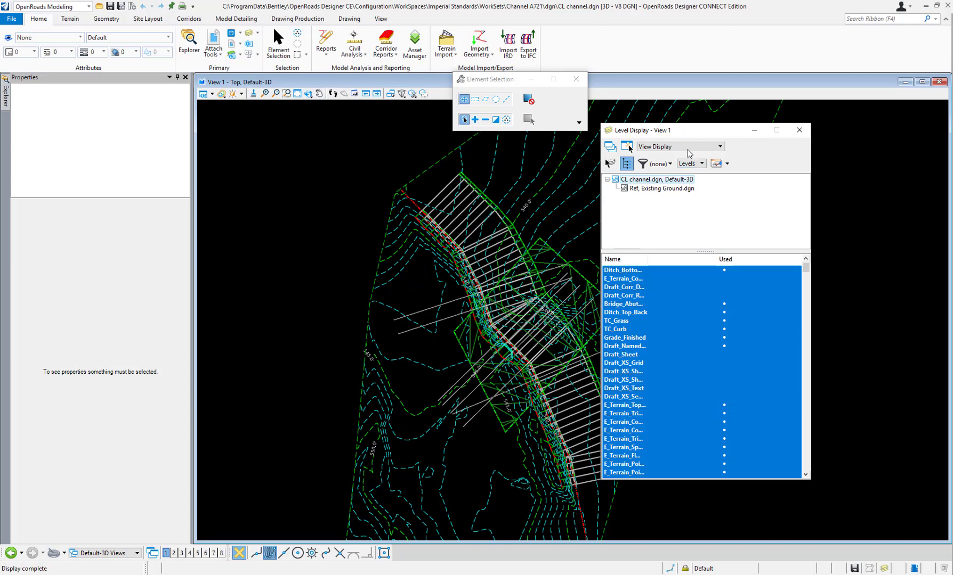
Switch Level Display to Global Display mode and turn off E_Terrain_Top_Rock globally
left_click(668, 151)
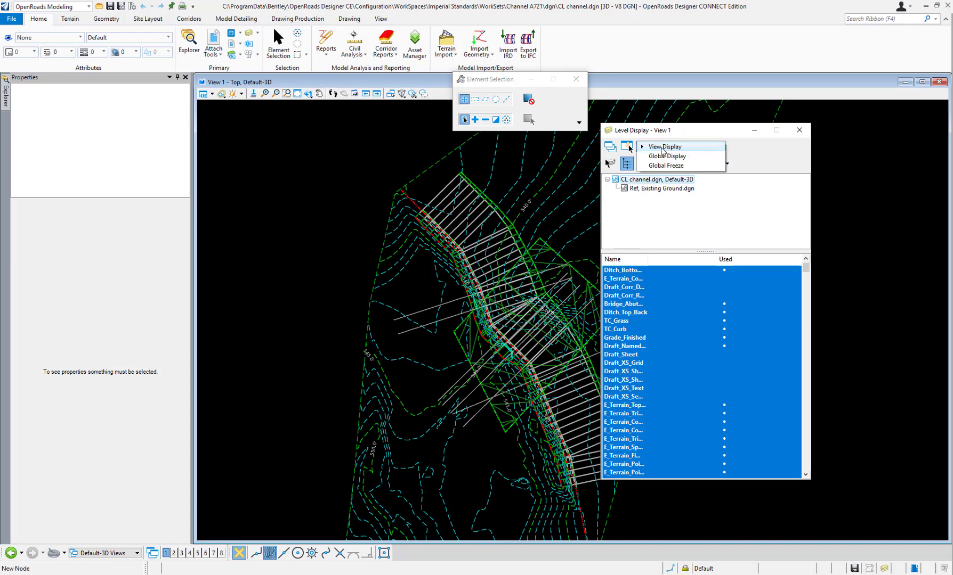
left_click(667, 156)
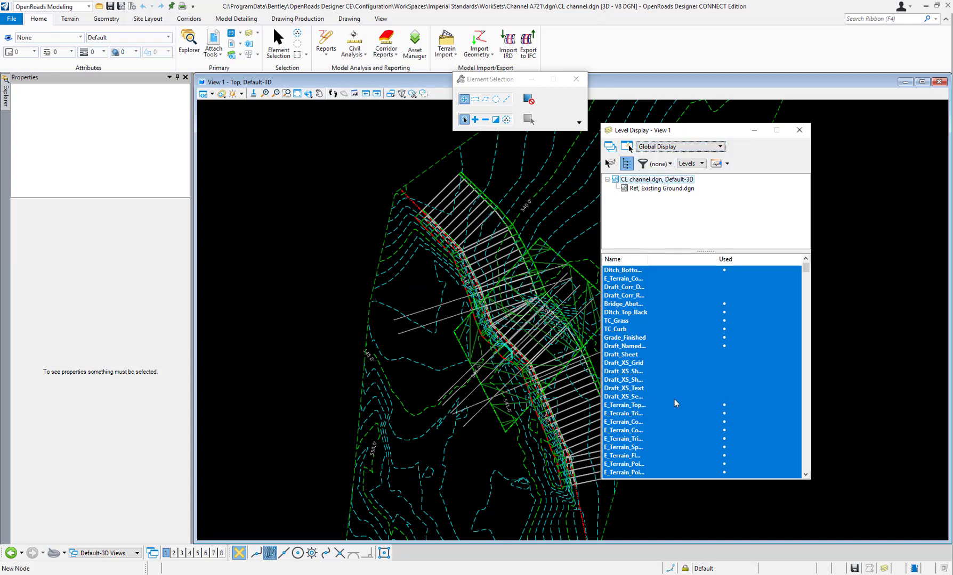
left_click(619, 408)
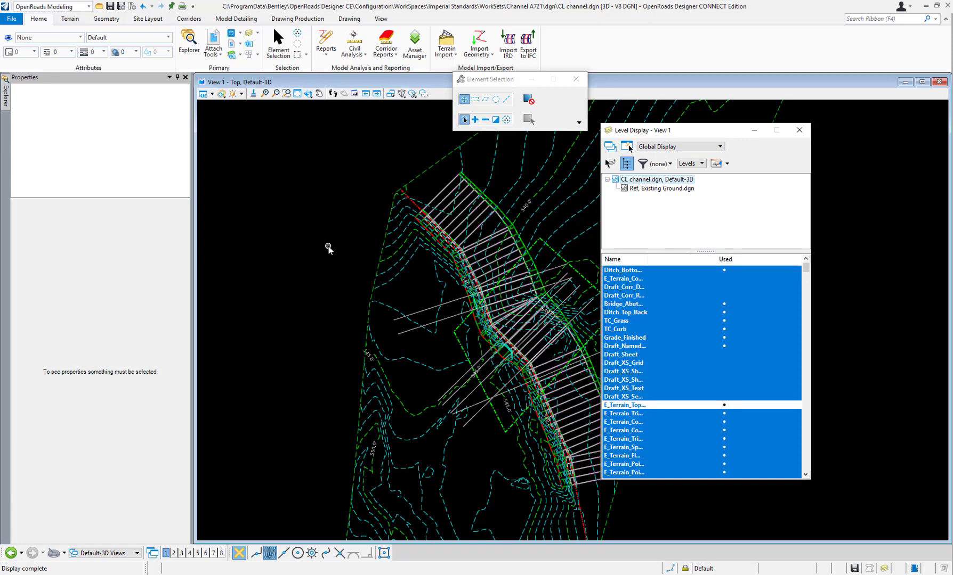
Check the 2+74.10 sheet shows no rock line, then open the 3+00.00 cross-section model
left_click(136, 554)
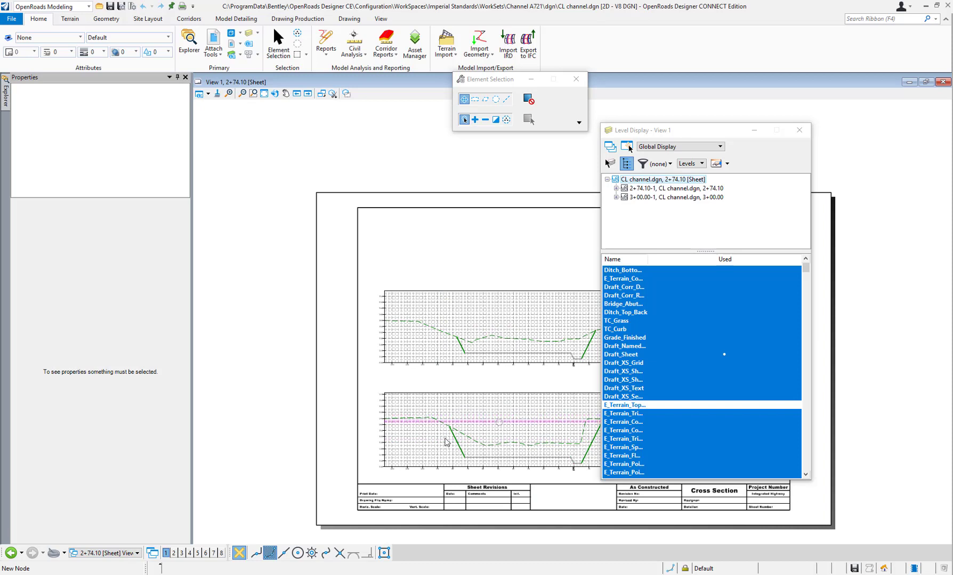
left_click(137, 554)
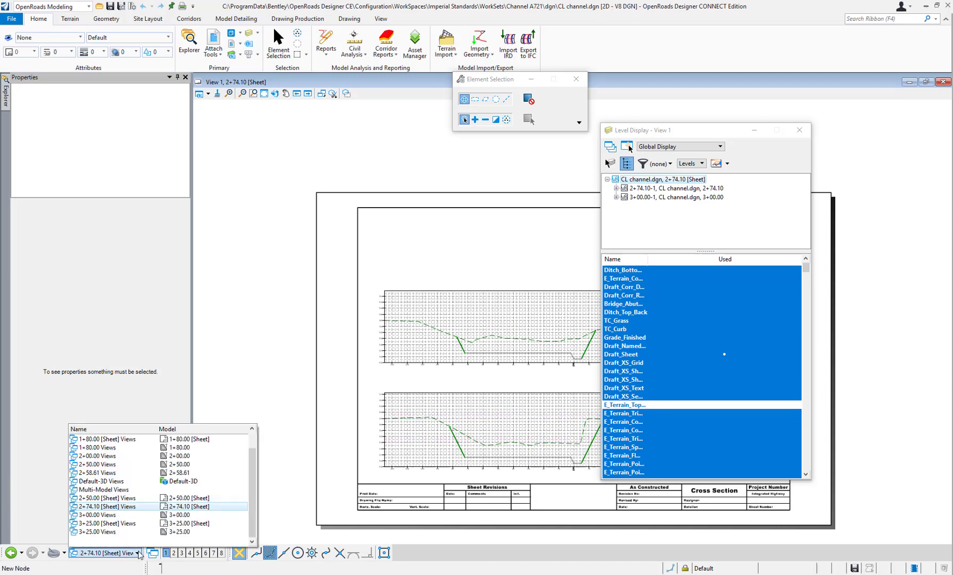
left_click(122, 515)
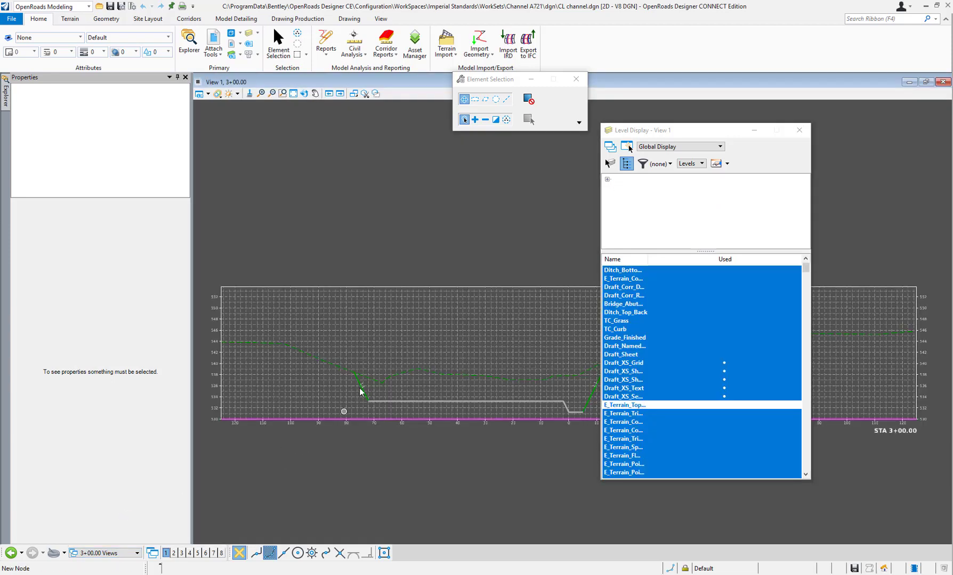